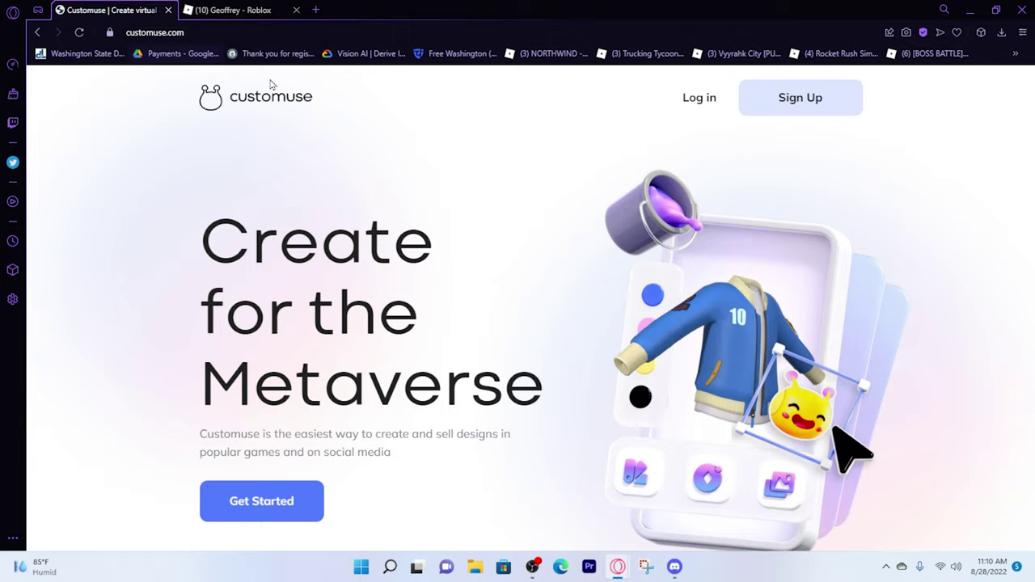
# Browse the Customuse landing page, then start signing up for an account
pyautogui.scroll(-3, 524, 208)
pyautogui.scroll(-2, 525, 208)
pyautogui.scroll(-3, 524, 208)
pyautogui.scroll(-2, 532, 217)
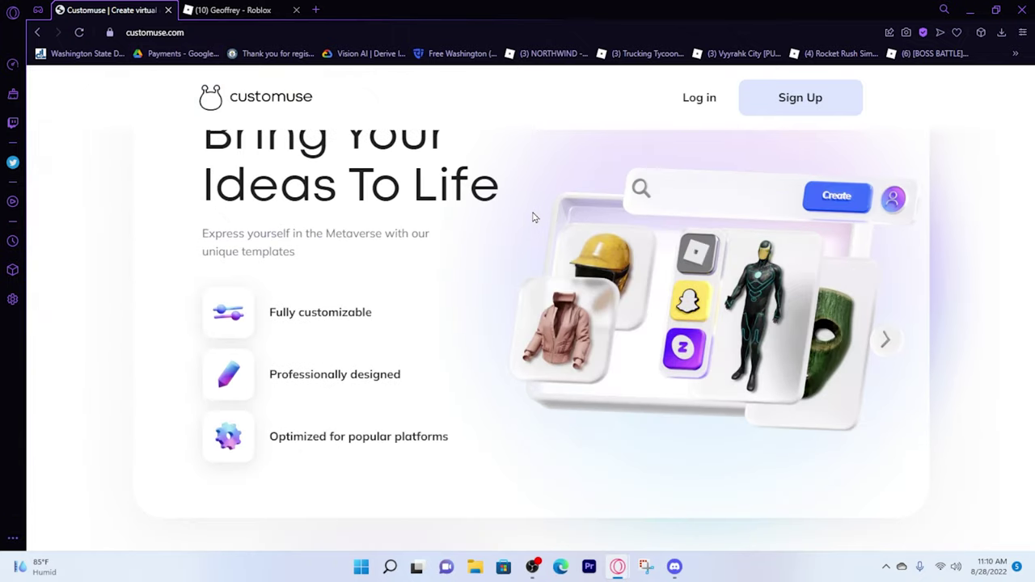
pyautogui.scroll(1, 530, 220)
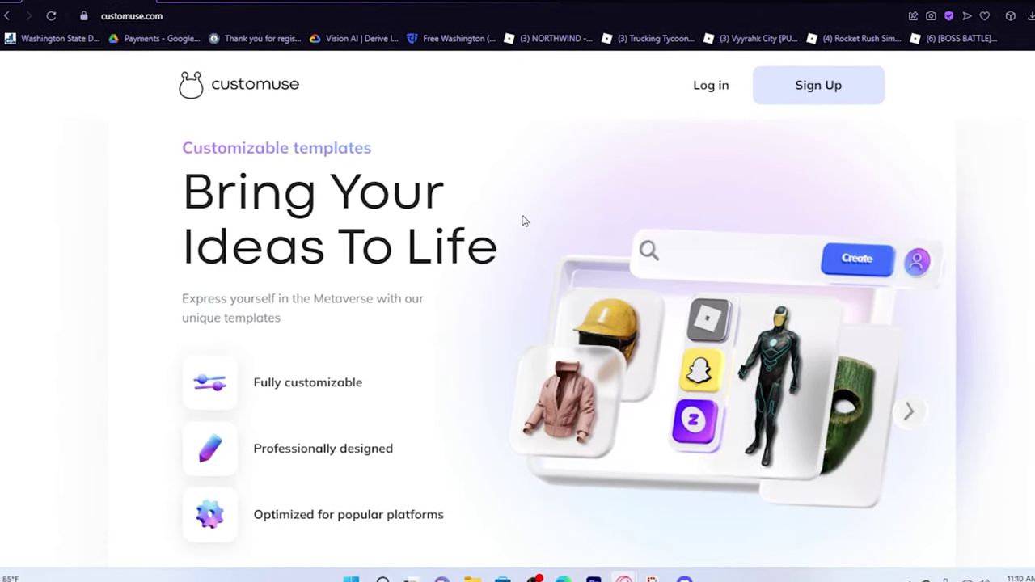
pyautogui.scroll(-1, 523, 221)
pyautogui.scroll(-5, 522, 221)
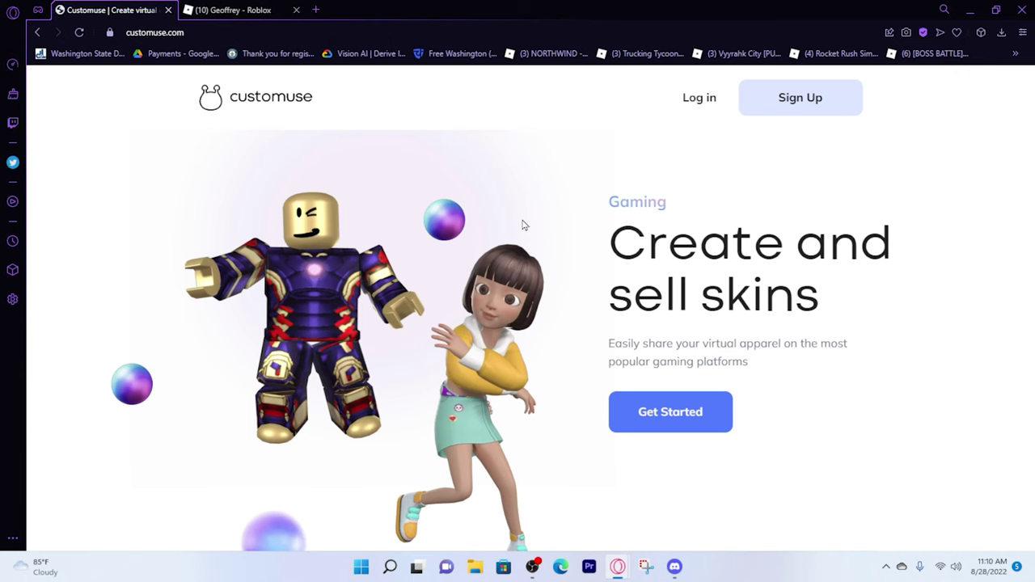
pyautogui.scroll(-1, 522, 225)
pyautogui.scroll(-2, 524, 224)
pyautogui.scroll(2, 530, 223)
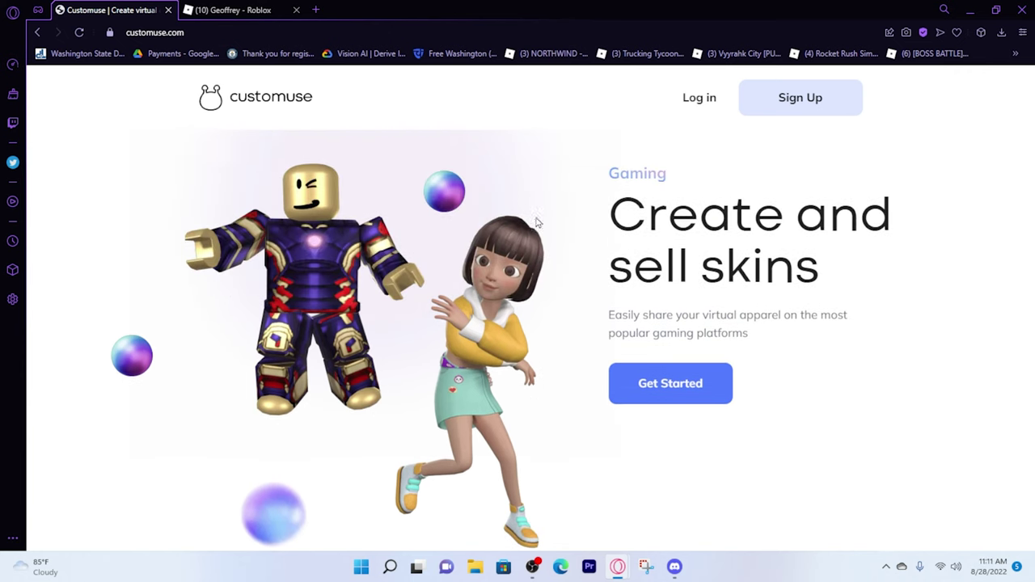
pyautogui.scroll(1, 537, 222)
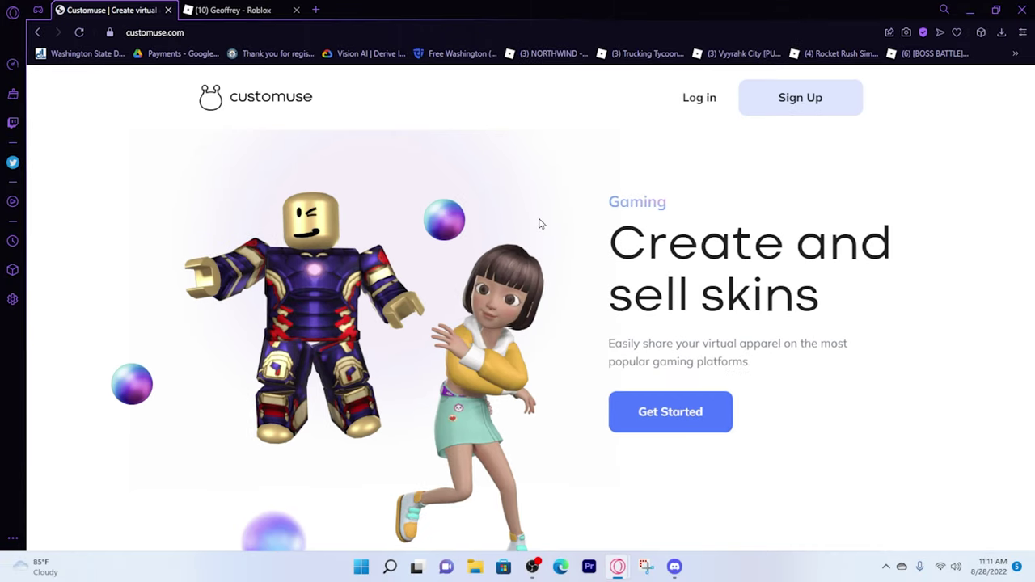
pyautogui.scroll(2, 779, 162)
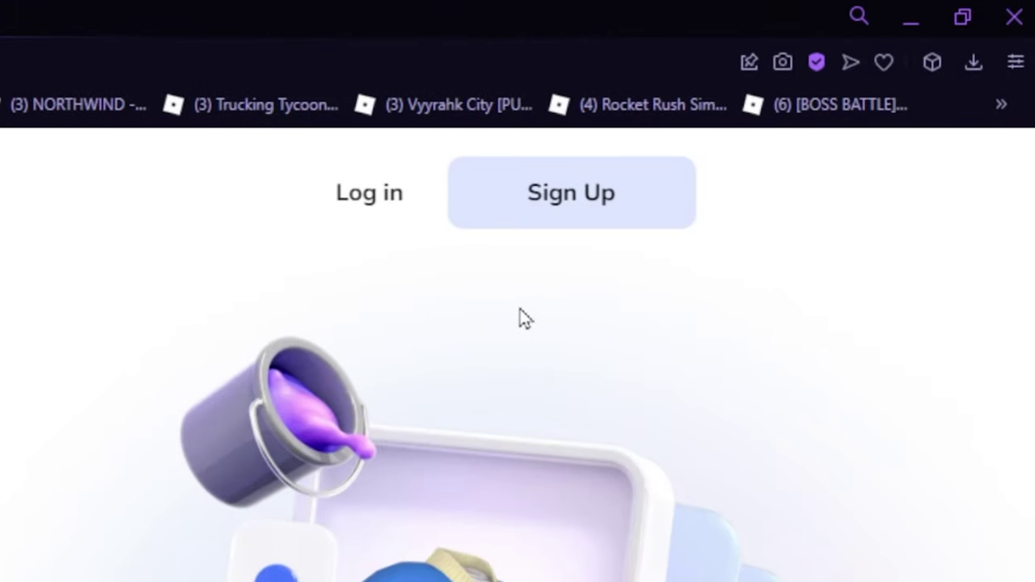
pyautogui.click(571, 216)
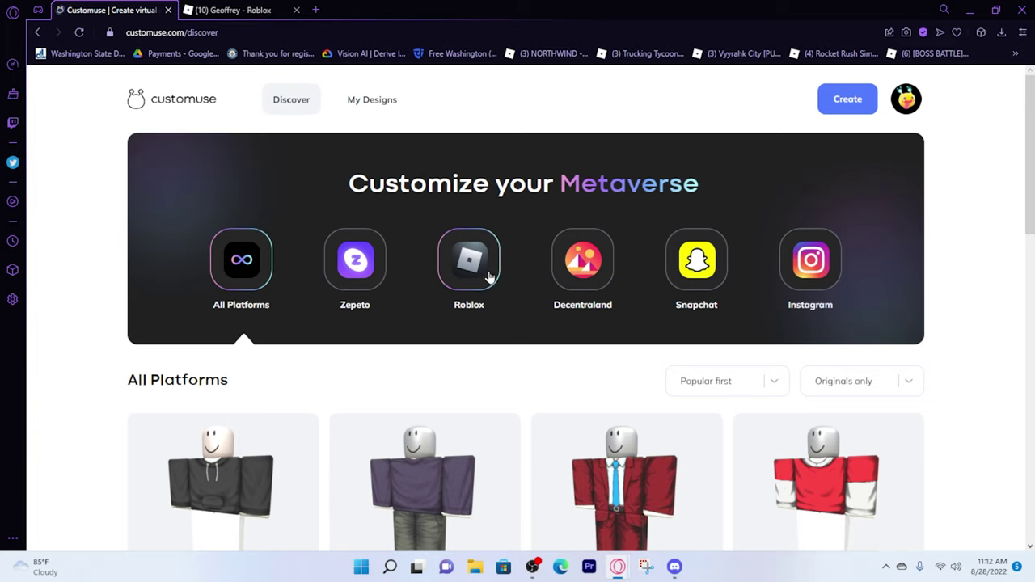
# Filter the Discover gallery to Roblox designs and scroll through them
pyautogui.click(491, 275)
pyautogui.scroll(-2, 536, 306)
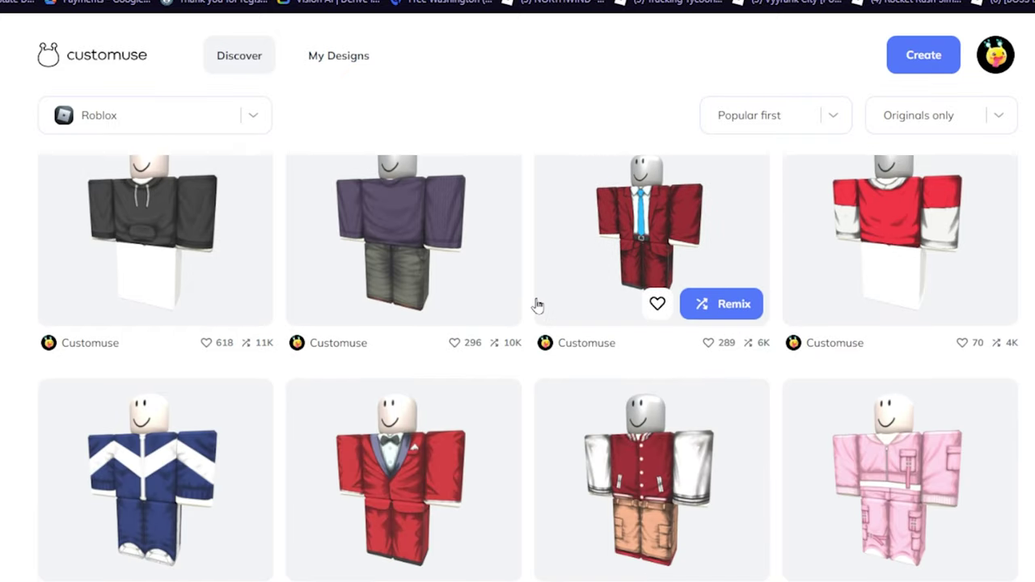
pyautogui.scroll(-2, 520, 327)
pyautogui.scroll(-1, 520, 327)
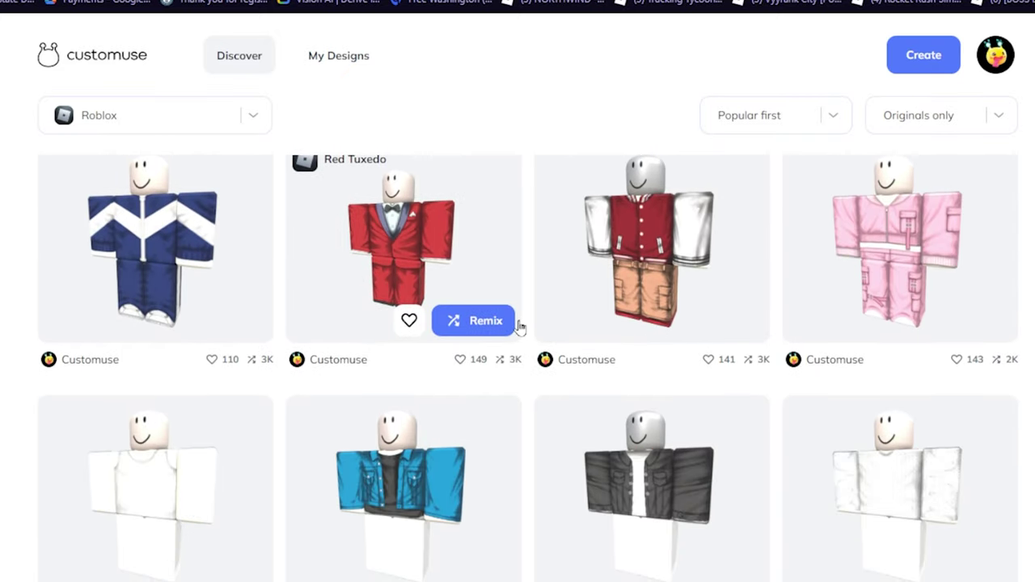
pyautogui.scroll(5, 533, 327)
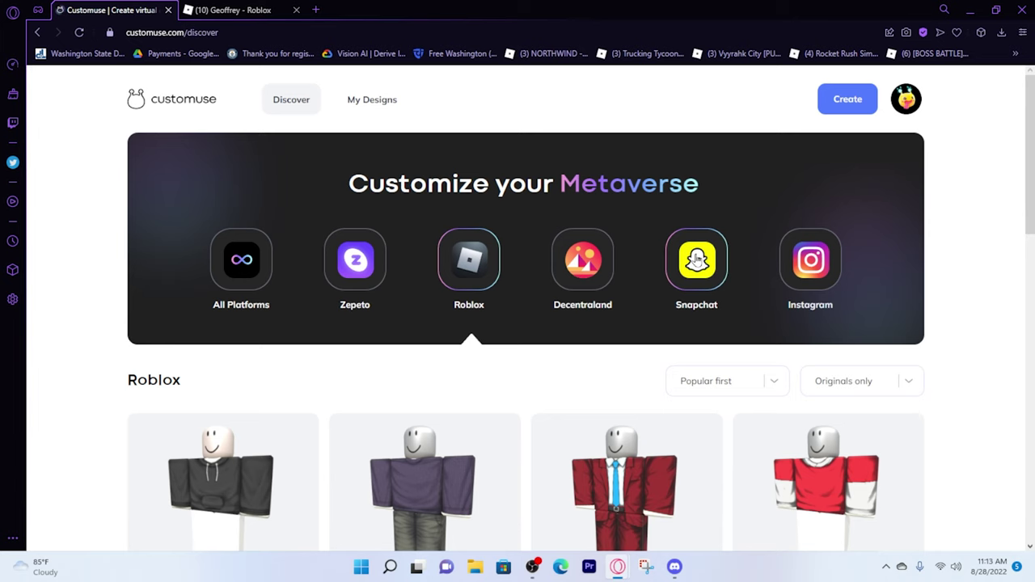
# Glance at Instagram designs, then return to Roblox and browse the outfit grid
pyautogui.click(811, 259)
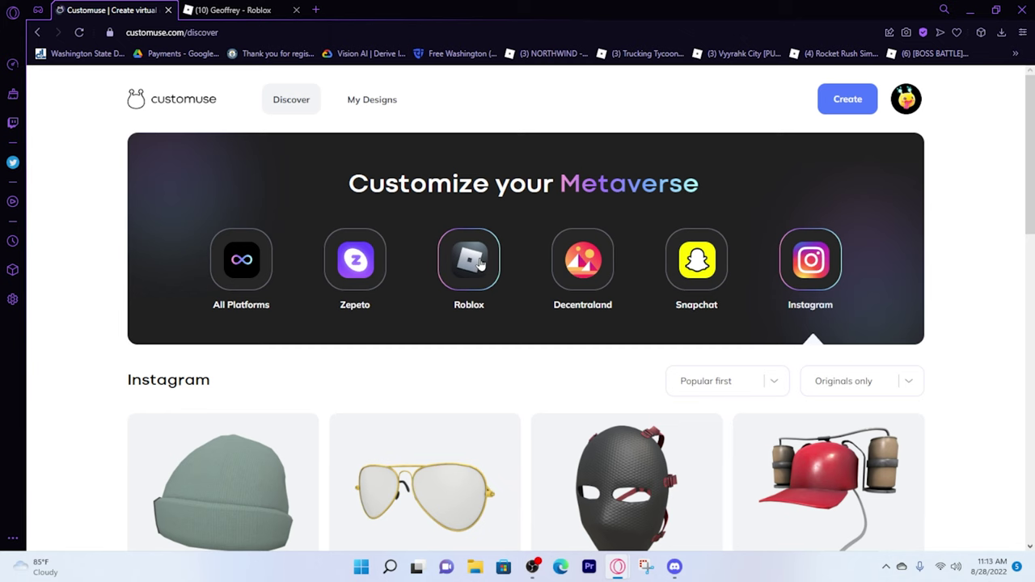
pyautogui.click(481, 264)
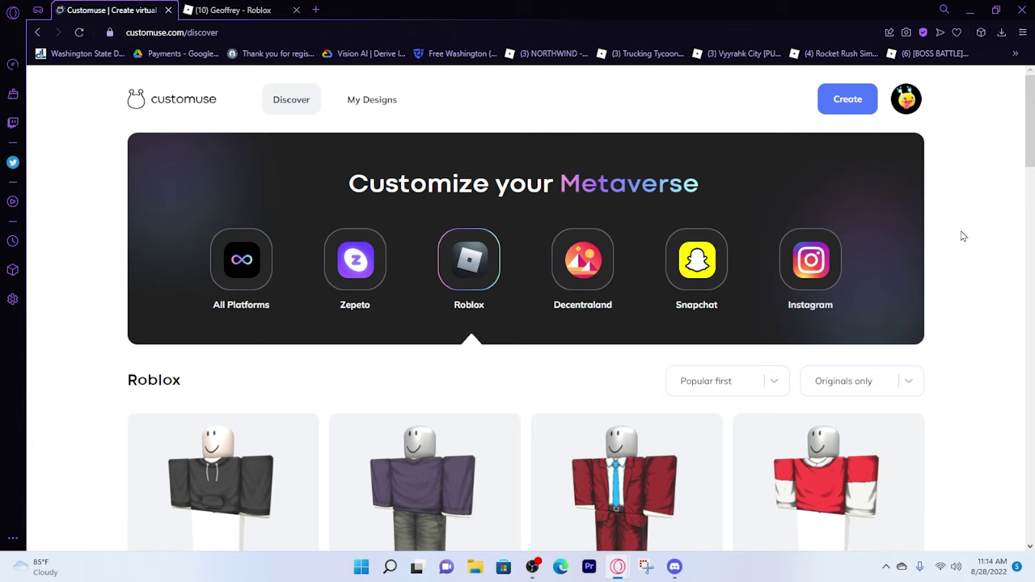
pyautogui.scroll(-3, 962, 236)
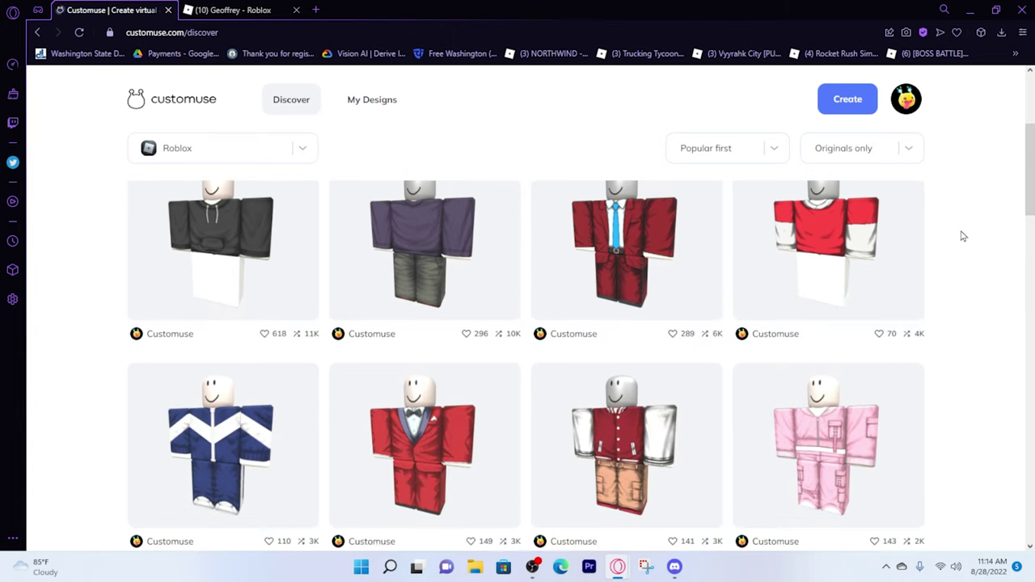
pyautogui.scroll(1, 964, 227)
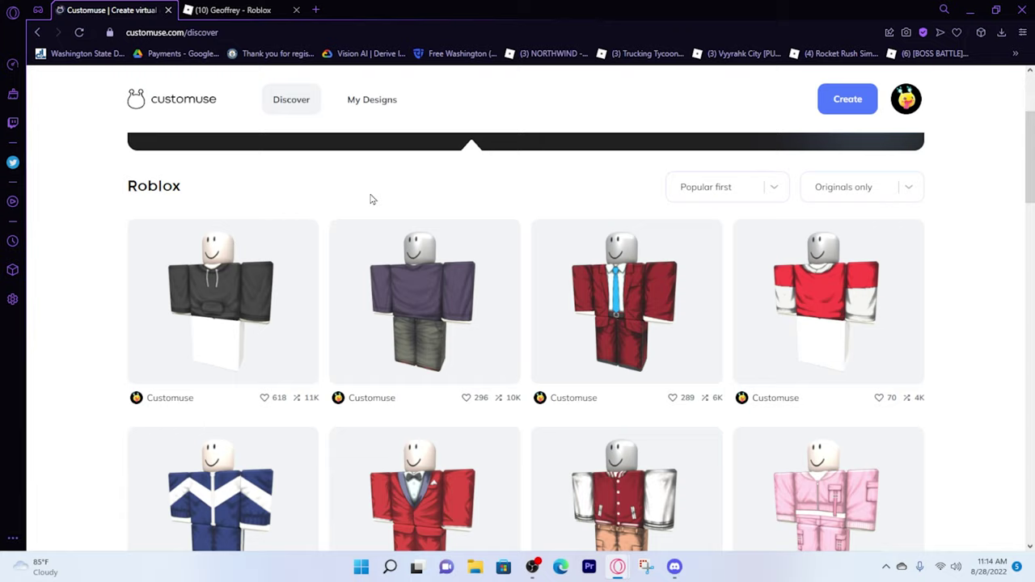
pyautogui.scroll(-3, 515, 253)
pyautogui.scroll(-3, 618, 346)
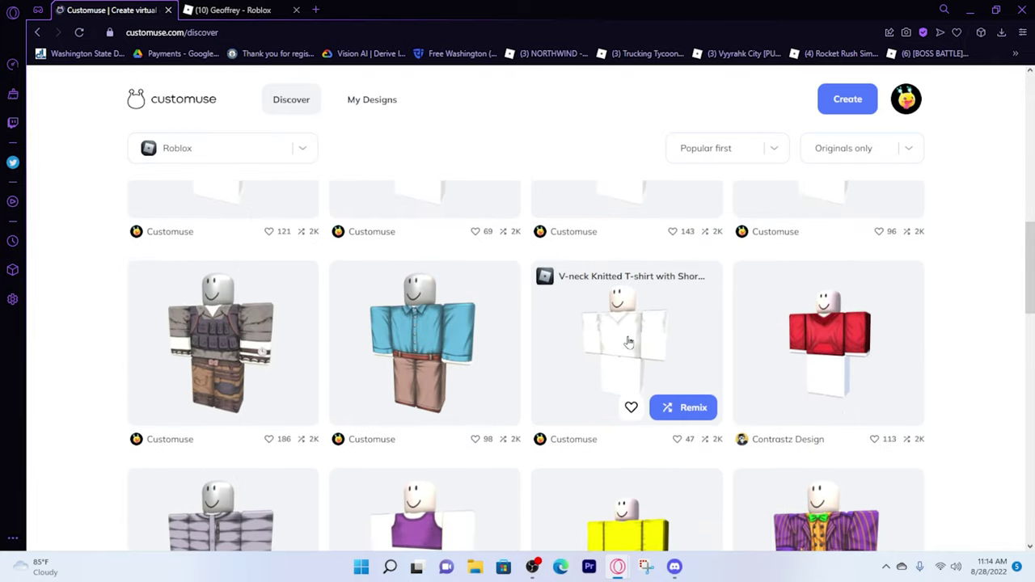
pyautogui.scroll(-3, 615, 346)
pyautogui.scroll(-2, 623, 350)
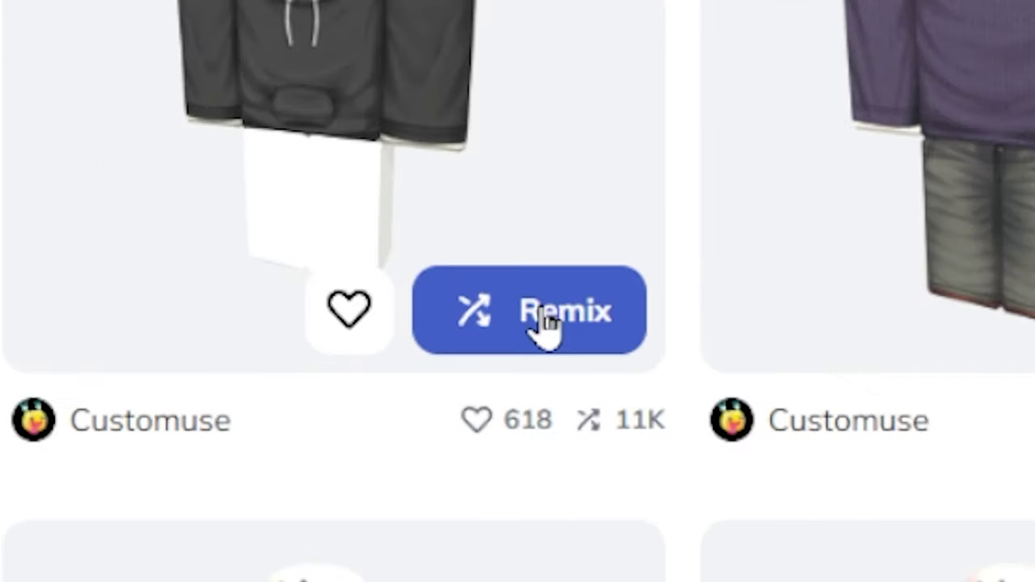
# Remix the black hoodie and recolour its Fabric 1 teal (#3197AB)
pyautogui.click(543, 321)
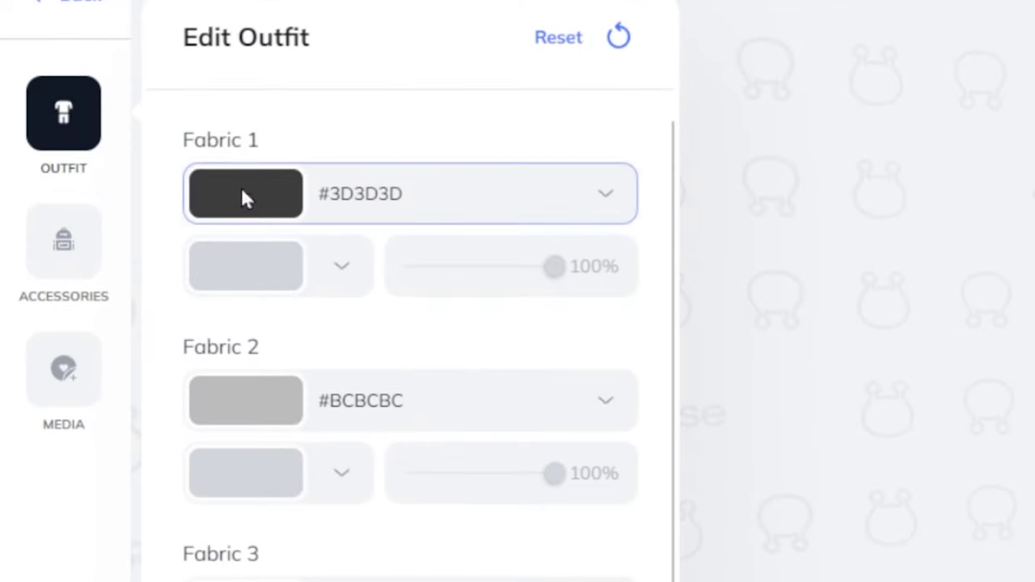
pyautogui.click(242, 197)
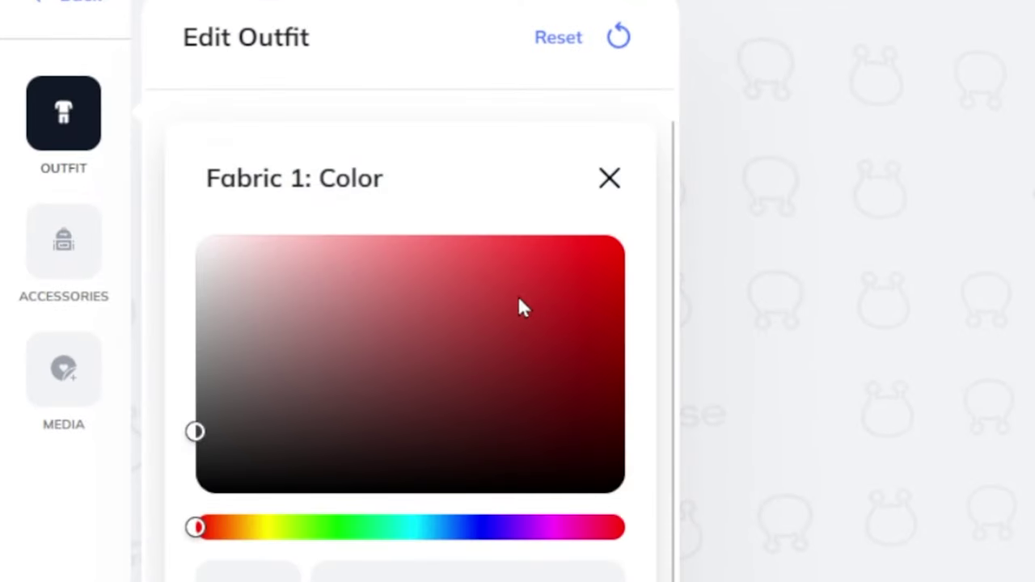
pyautogui.click(449, 322)
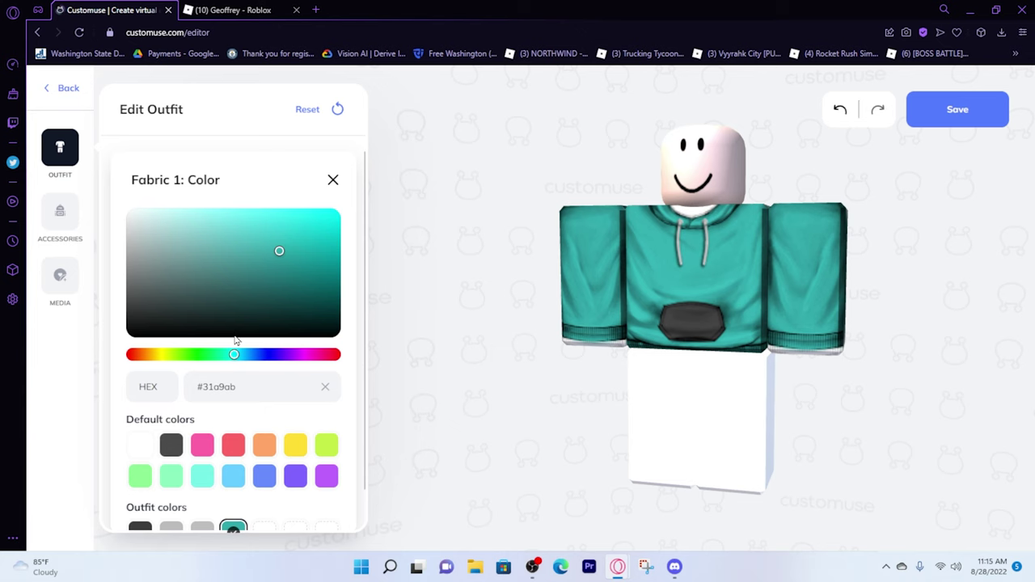
pyautogui.moveTo(235, 340); pyautogui.dragTo(241, 338)
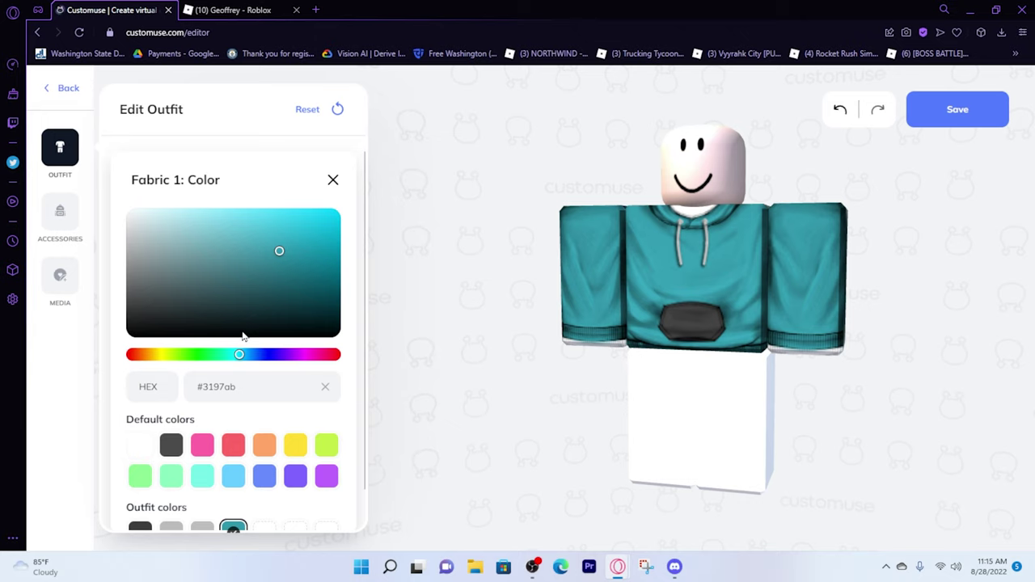
pyautogui.click(332, 182)
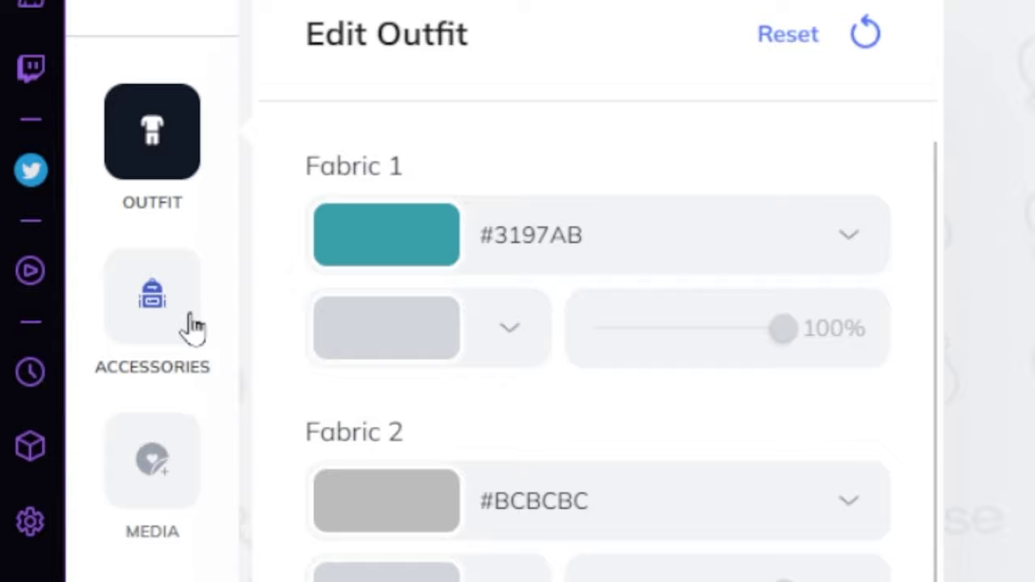
# Try a gold chain accessory on the hoodie, then remove it
pyautogui.click(77, 225)
pyautogui.scroll(-2, 404, 270)
pyautogui.scroll(-3, 502, 324)
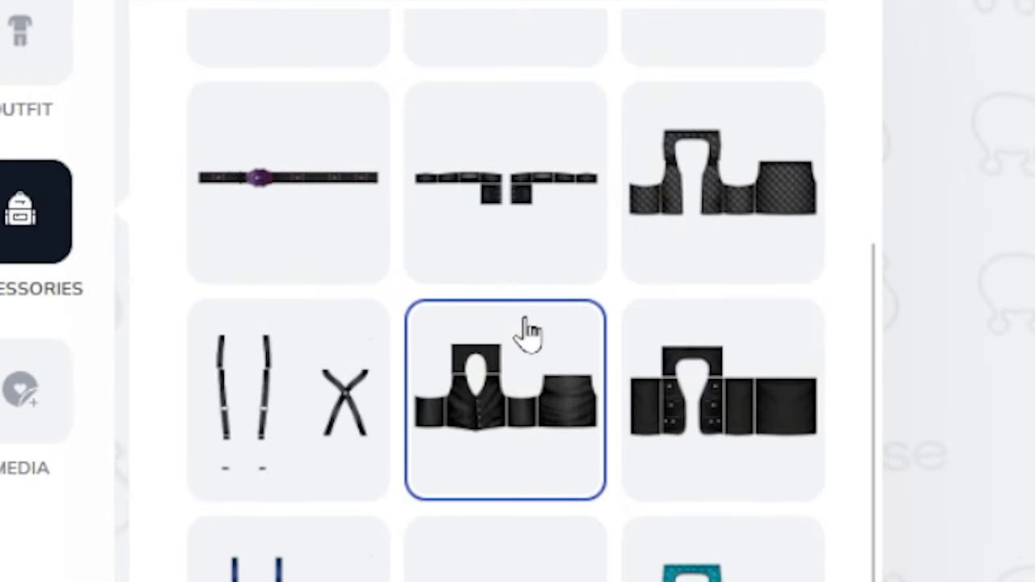
pyautogui.scroll(-2, 528, 333)
pyautogui.scroll(-4, 527, 333)
pyautogui.scroll(-3, 153, 306)
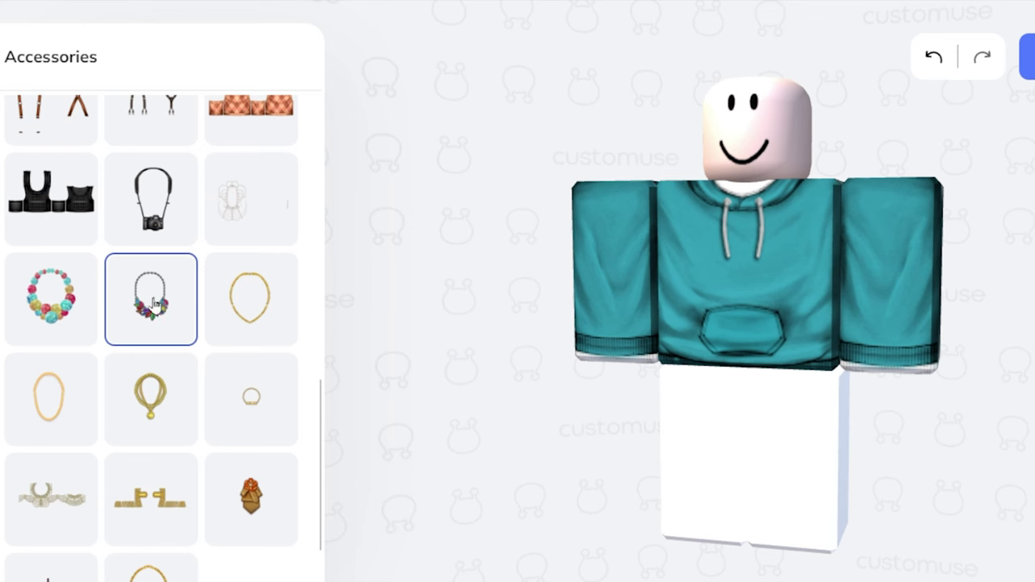
pyautogui.click(58, 402)
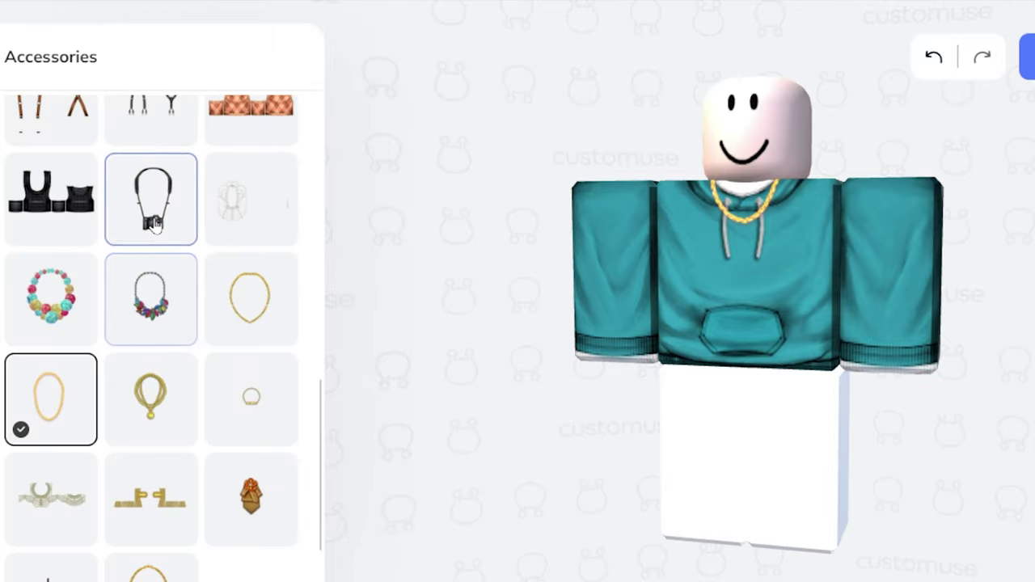
pyautogui.click(154, 224)
# Add the red suspenders-with-backpack straps to the teal hoodie
pyautogui.scroll(3, 169, 362)
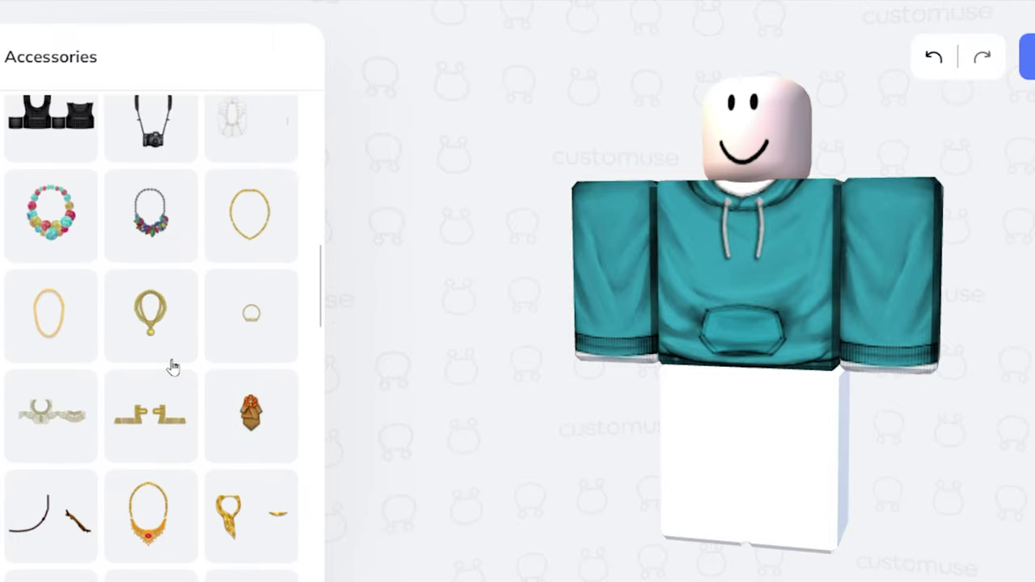
pyautogui.scroll(2, 174, 368)
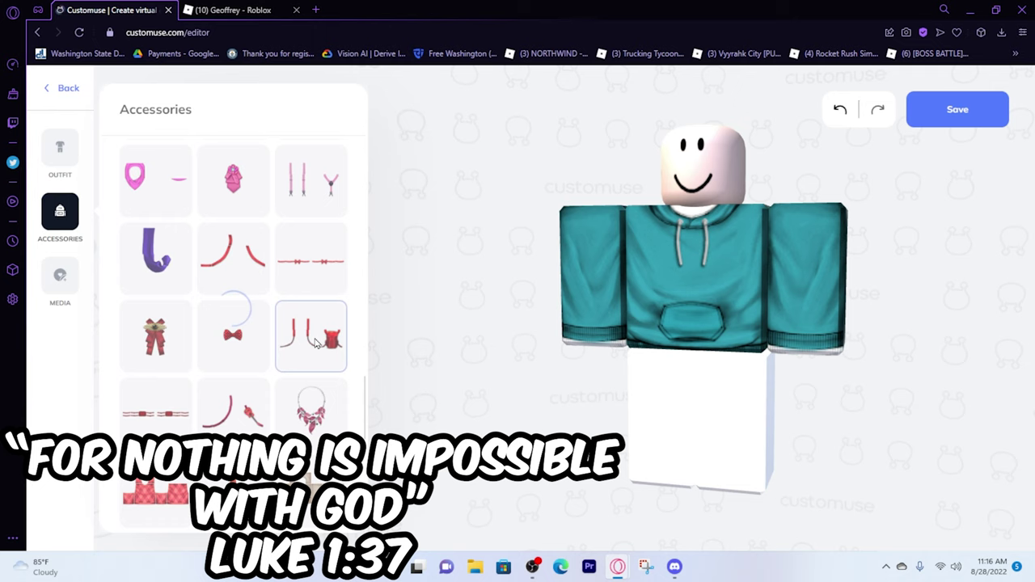
pyautogui.click(315, 343)
pyautogui.scroll(3, 284, 319)
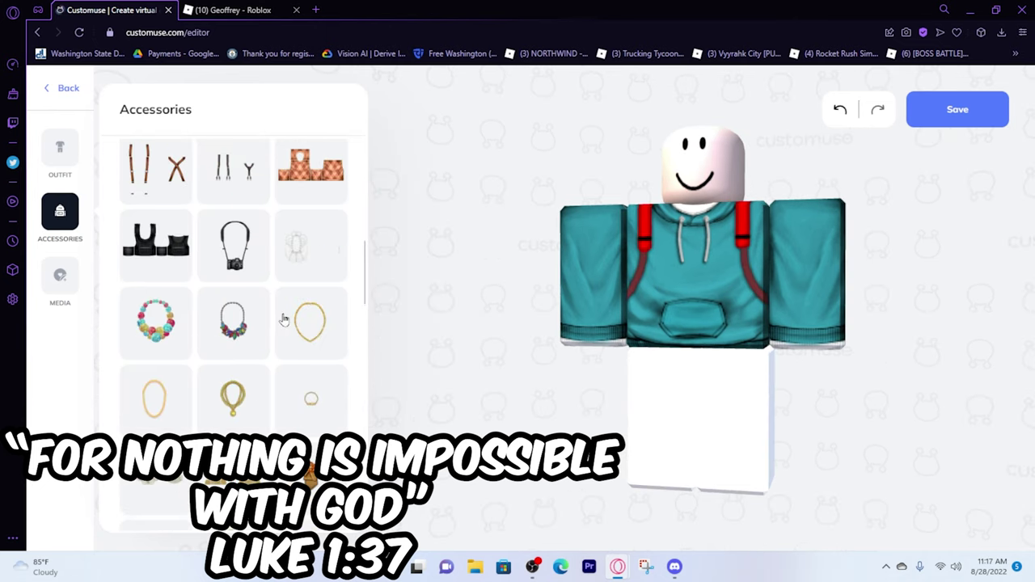
pyautogui.scroll(3, 284, 319)
pyautogui.scroll(2, 283, 319)
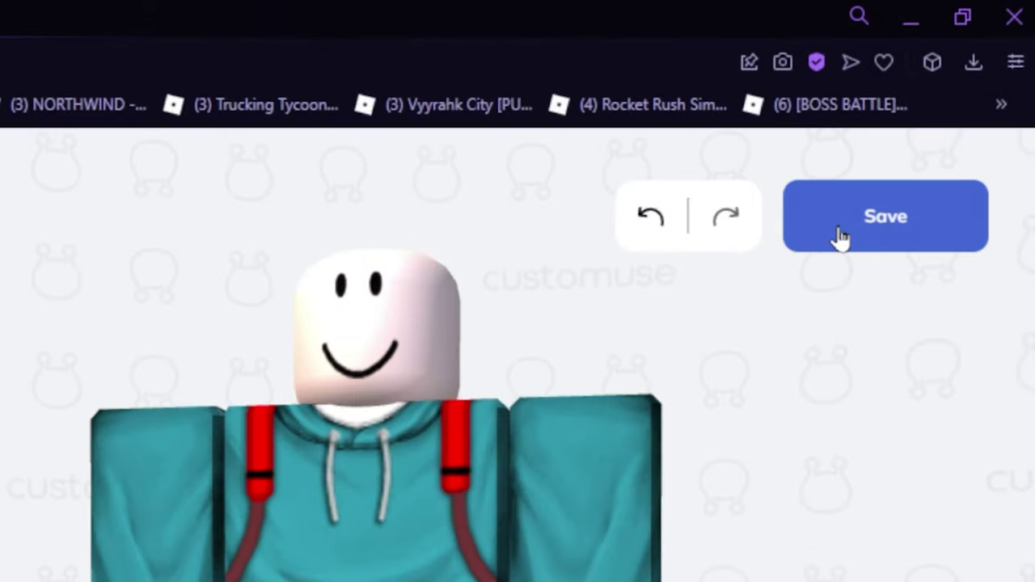
# Publish the design titled 'Relaxed hoodie With Red Backpack' and download it as a .zip
pyautogui.click(850, 231)
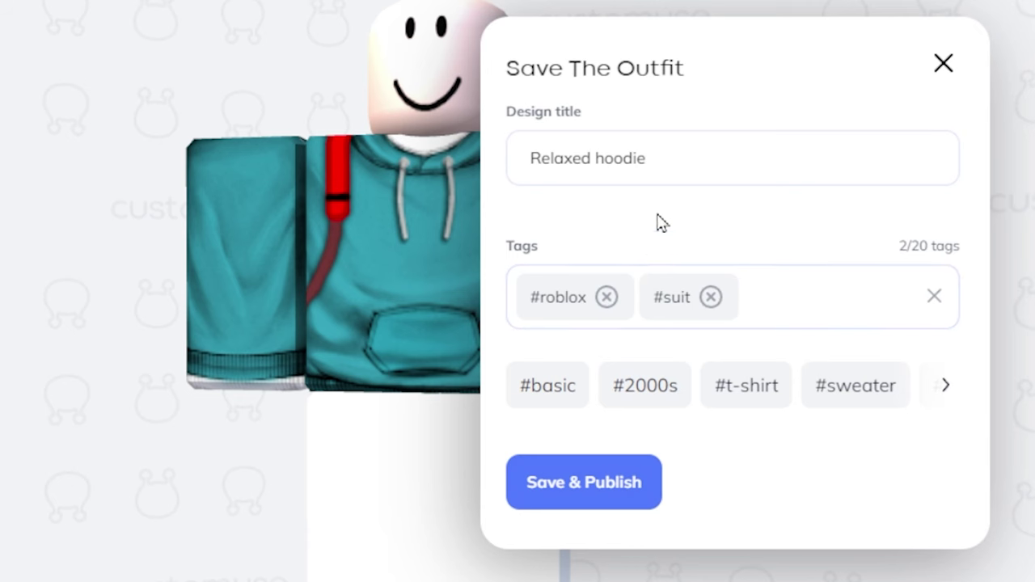
pyautogui.click(827, 225)
pyautogui.write('With Red Backpack')
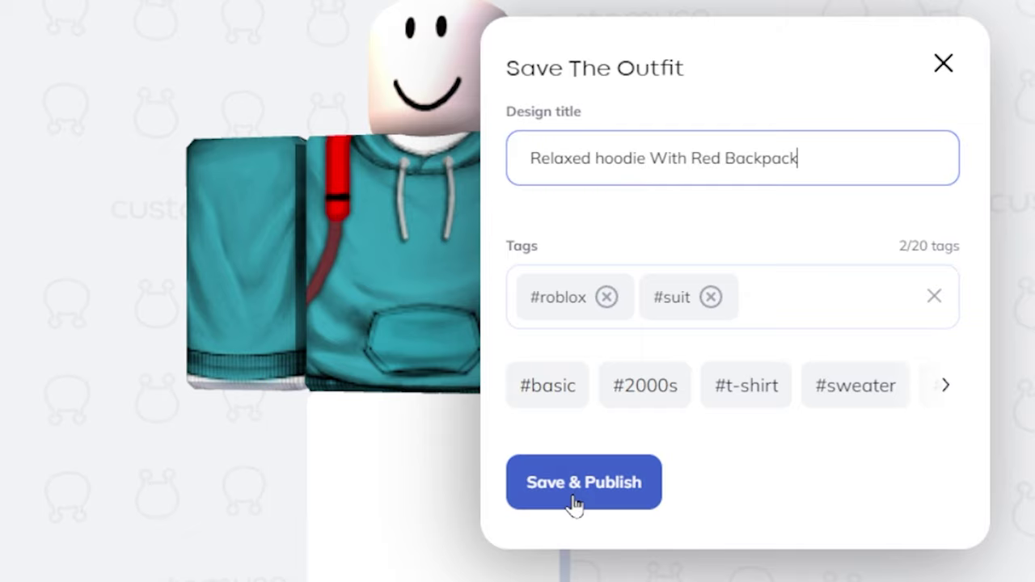
pyautogui.click(575, 503)
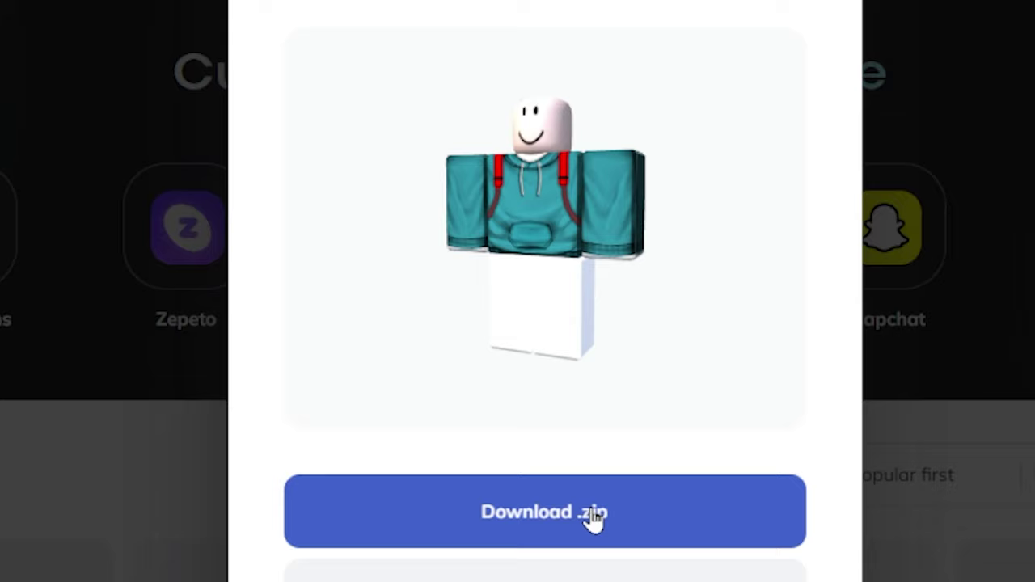
pyautogui.click(590, 513)
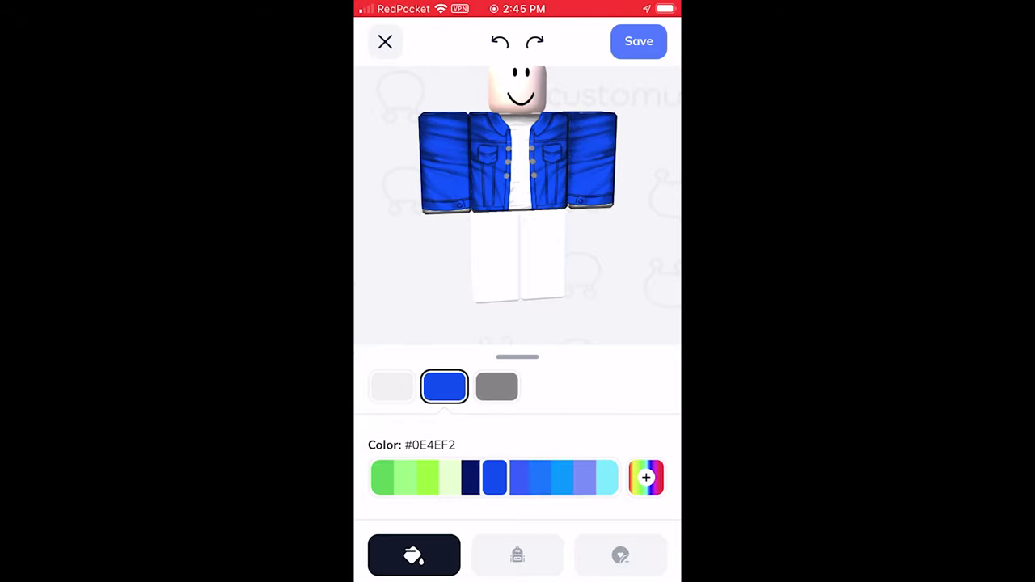
# Switch the editor panel from colours to the accessory choices
pyautogui.click(517, 554)
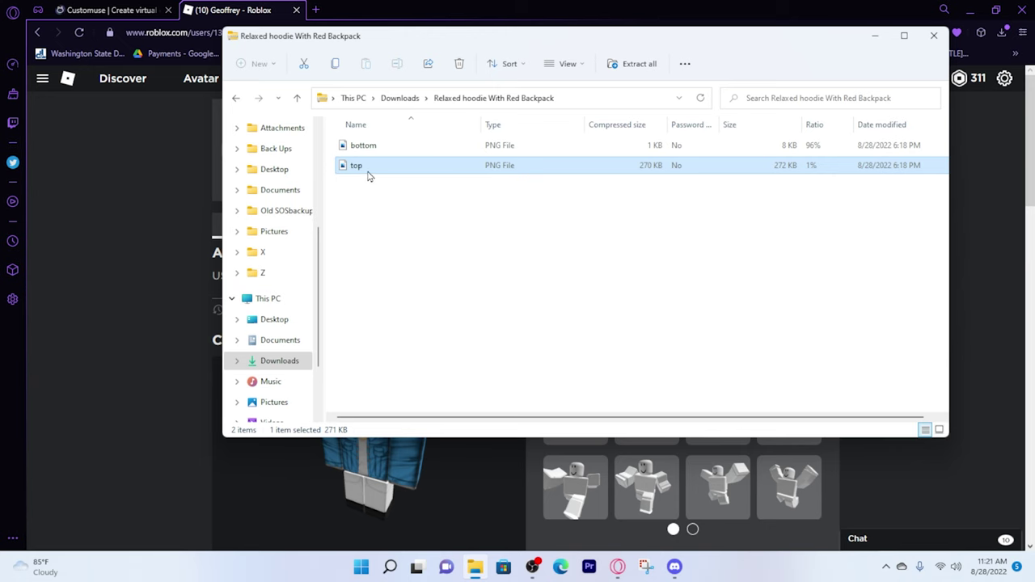
# Preview top.png from the Relaxed hoodie With Red Backpack folder full size
pyautogui.moveTo(377, 173); pyautogui.dragTo(408, 166)
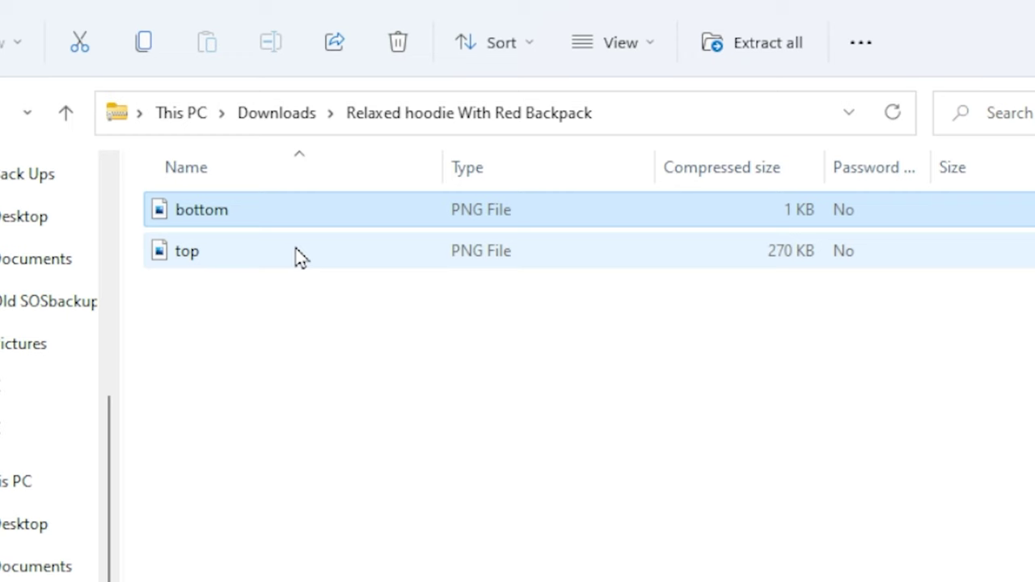
pyautogui.doubleClick(299, 256)
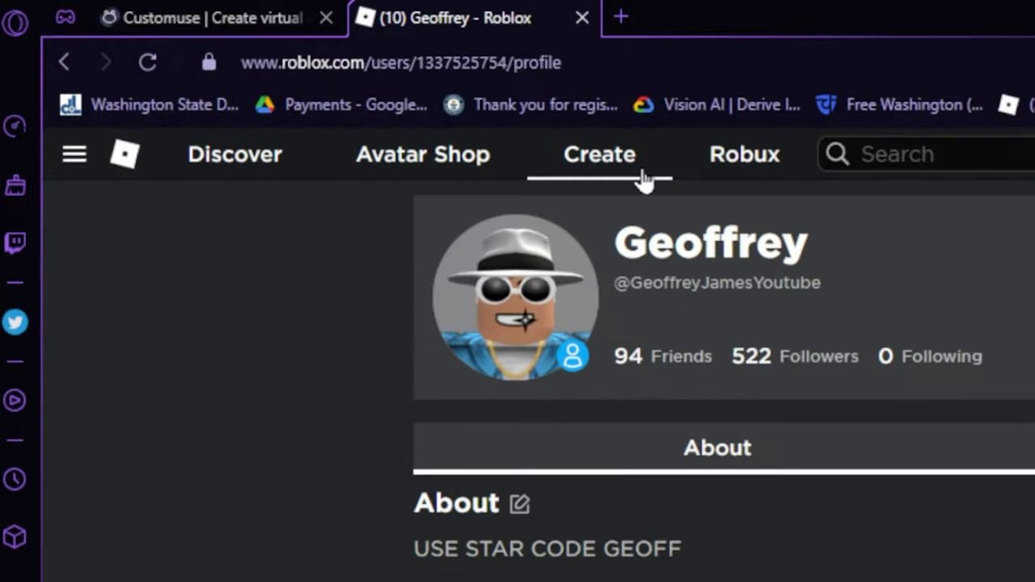
# Go to Roblox Create > Shirts and open the Create a Shirt form
pyautogui.click(643, 179)
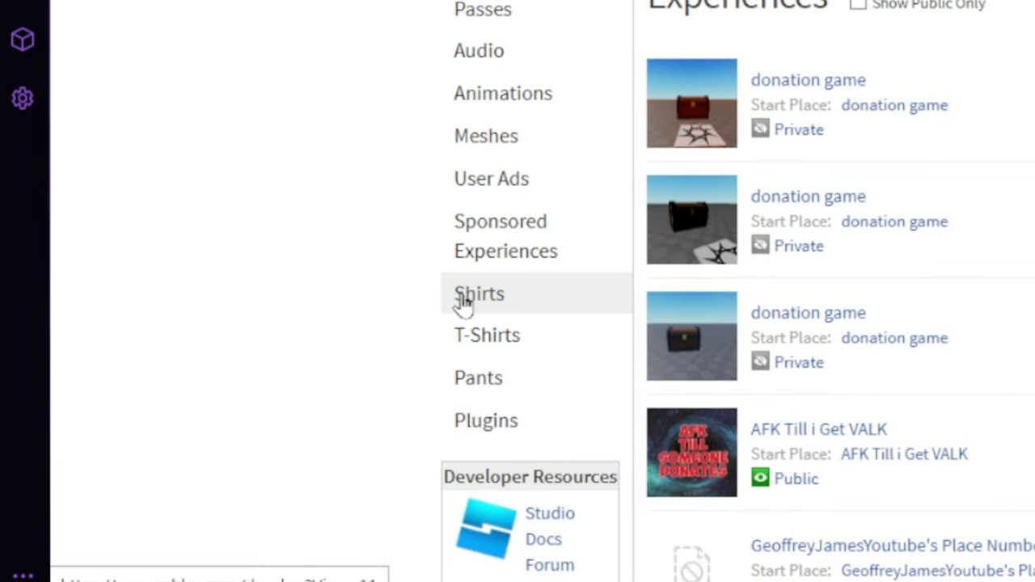
pyautogui.click(234, 398)
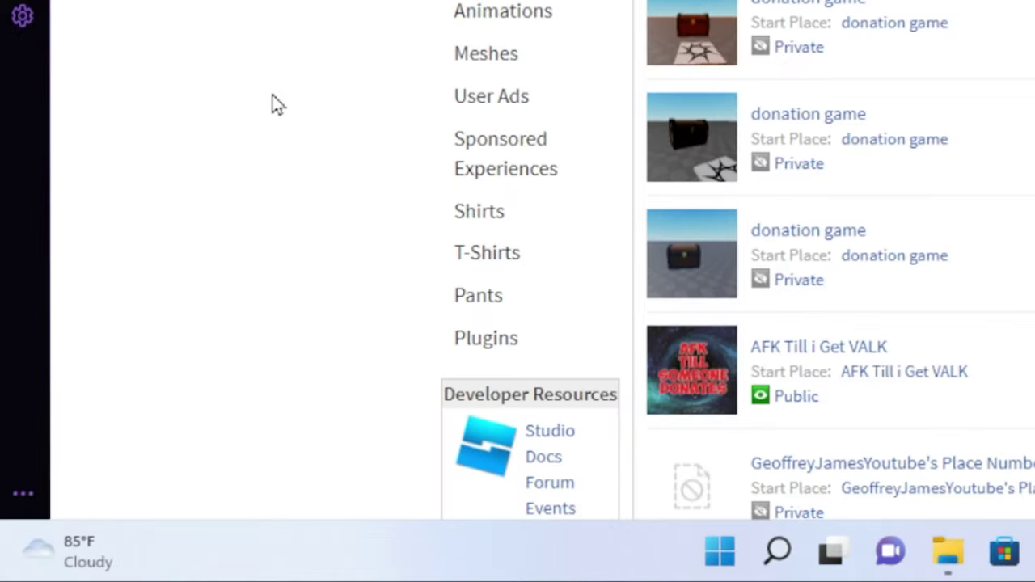
pyautogui.click(479, 313)
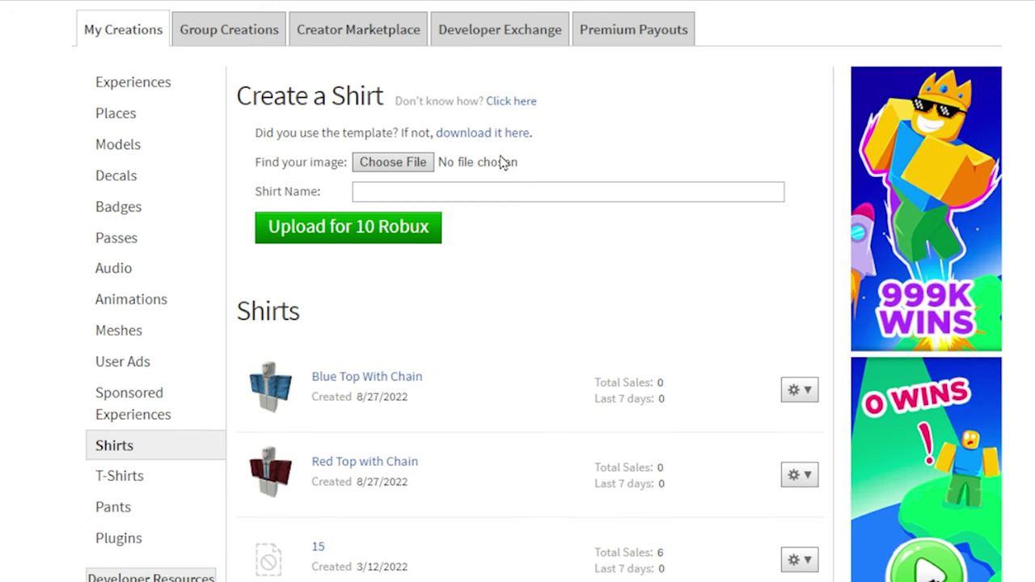
# Upload top.png as the shirt 'Blue Hoodie With Red Backpack', confirming the 10 Robux fee
pyautogui.click(324, 218)
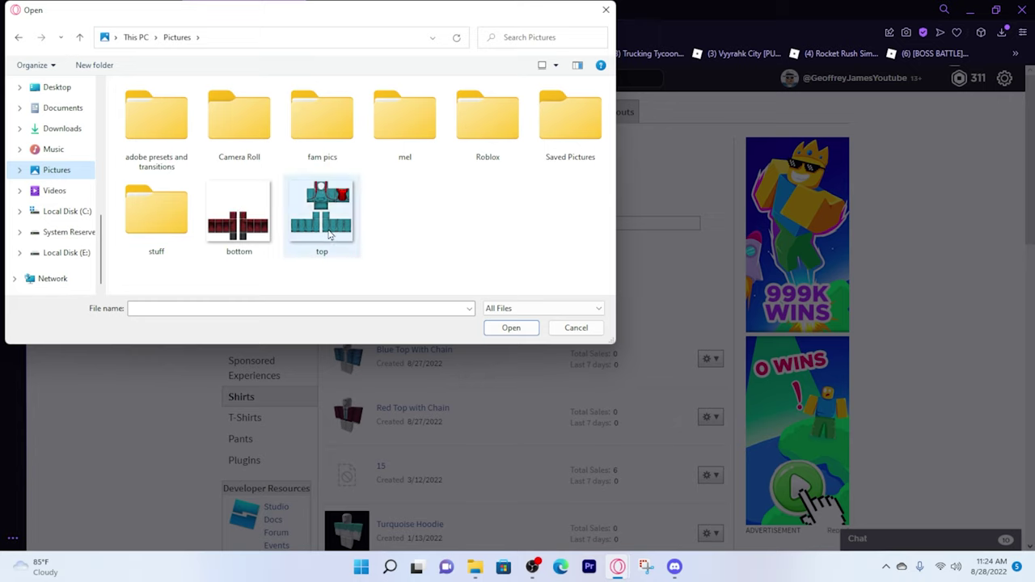
pyautogui.doubleClick(323, 218)
pyautogui.write('Blue Hoodie With Red Backpack')
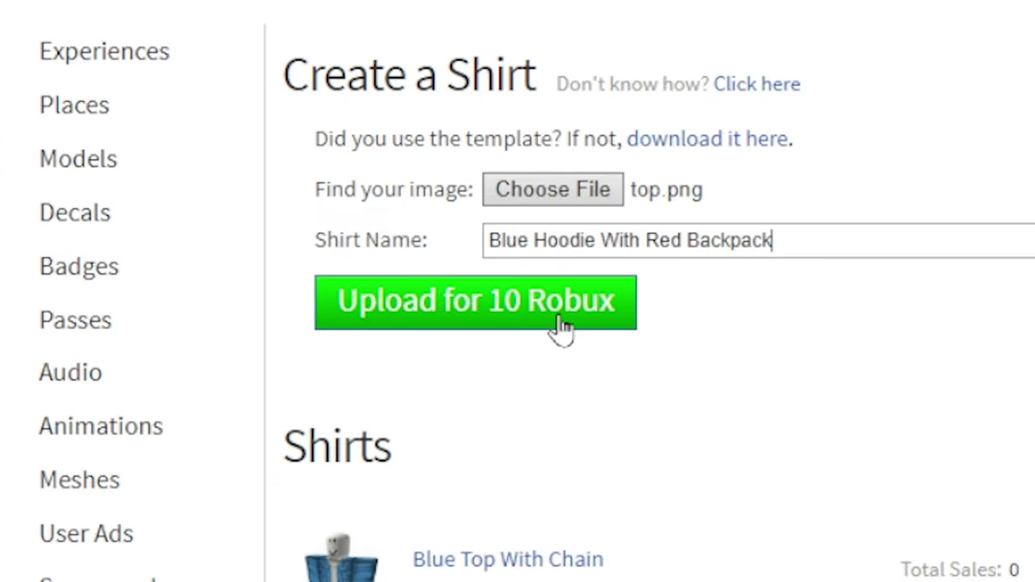
pyautogui.click(561, 327)
pyautogui.click(490, 356)
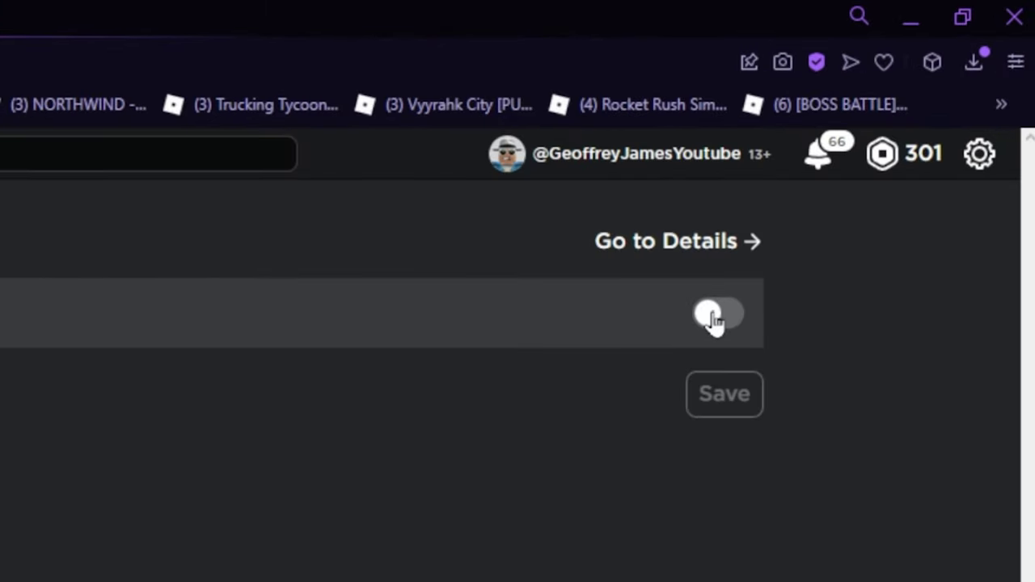
# Turn on Item for Sale for the shirt and save its price as 10 Robux
pyautogui.click(713, 317)
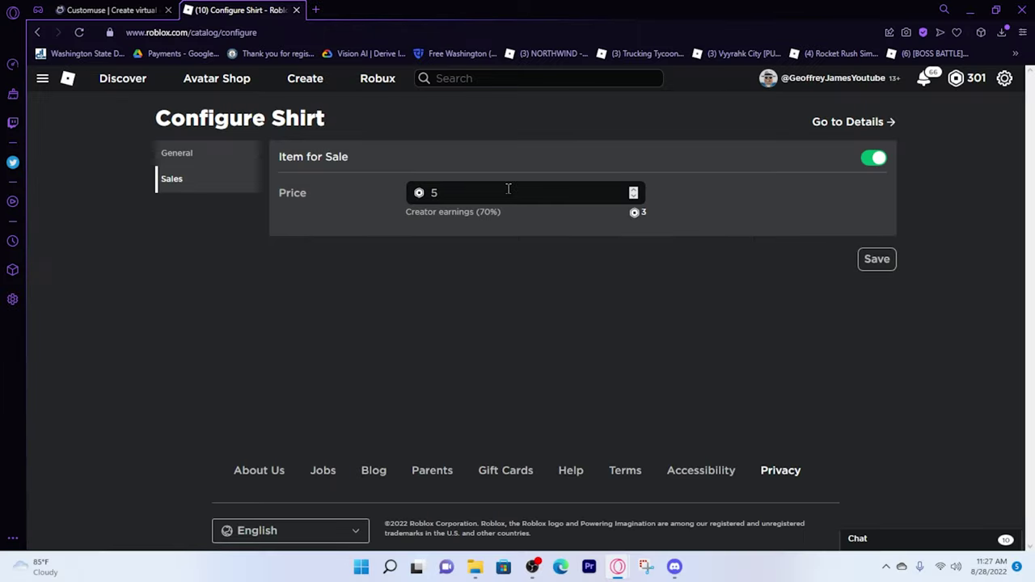
pyautogui.click(508, 189)
pyautogui.press('BackSpace')
pyautogui.write('10')
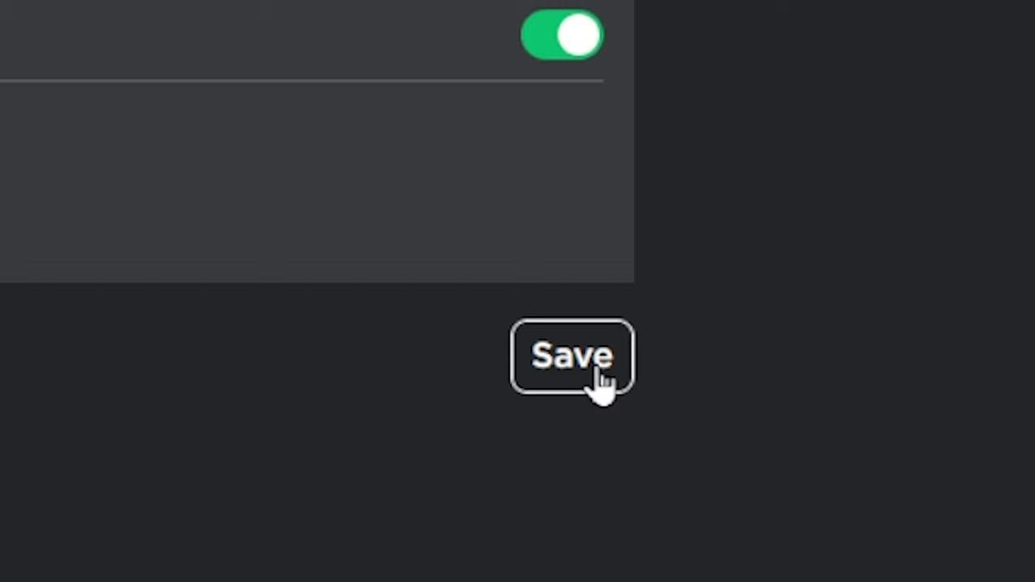
pyautogui.click(595, 370)
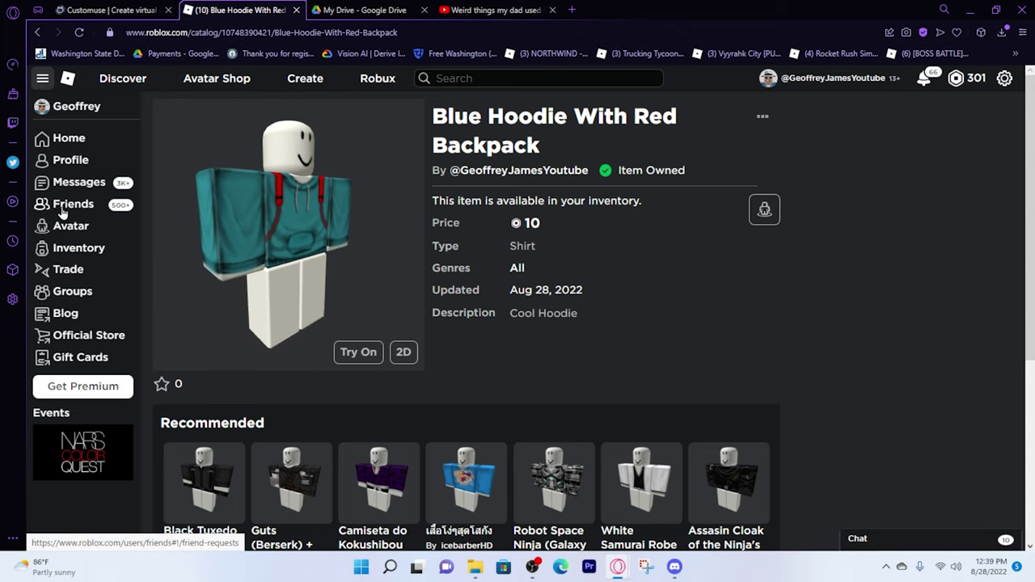
# Equip the Blue Hoodie With Red Backpack shirt, then rotate the avatar to view its back
pyautogui.click(63, 228)
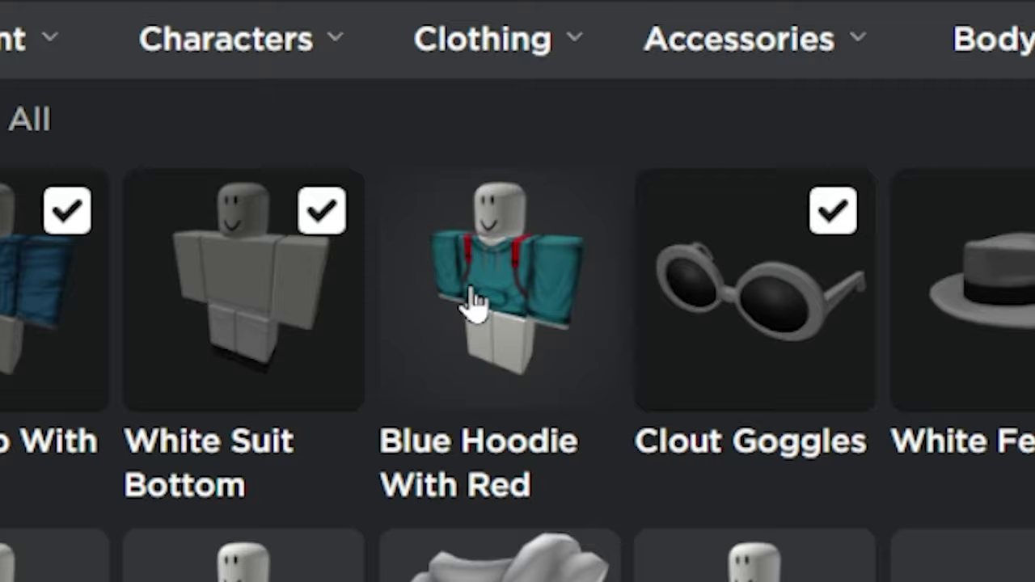
pyautogui.click(473, 293)
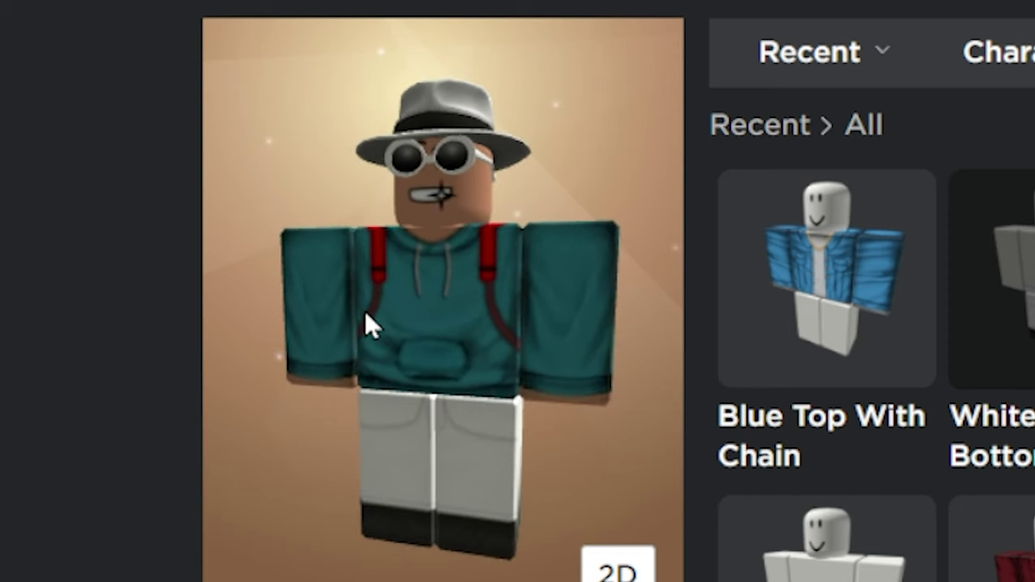
pyautogui.moveTo(364, 326); pyautogui.dragTo(510, 311)
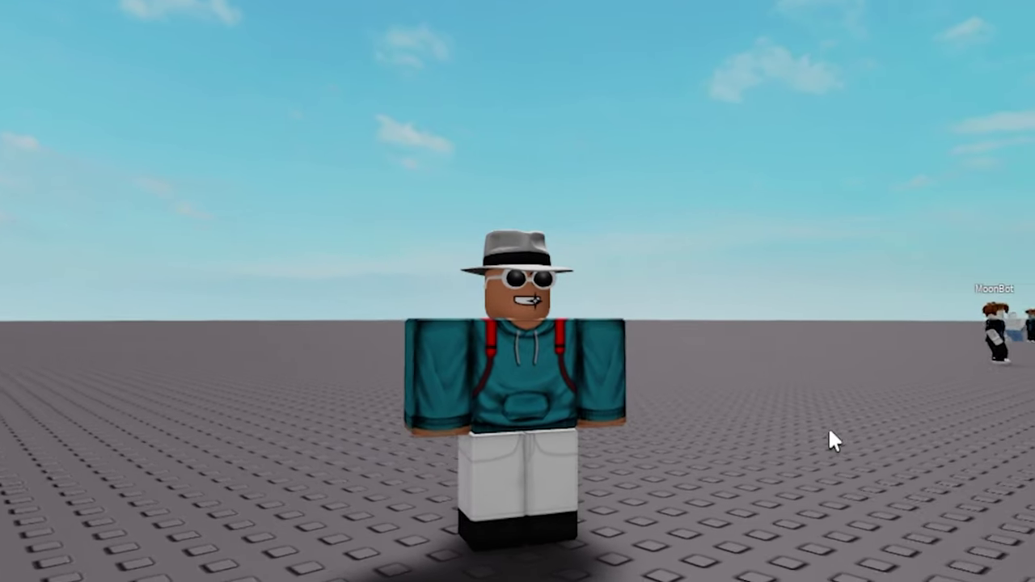
pyautogui.press('Right')
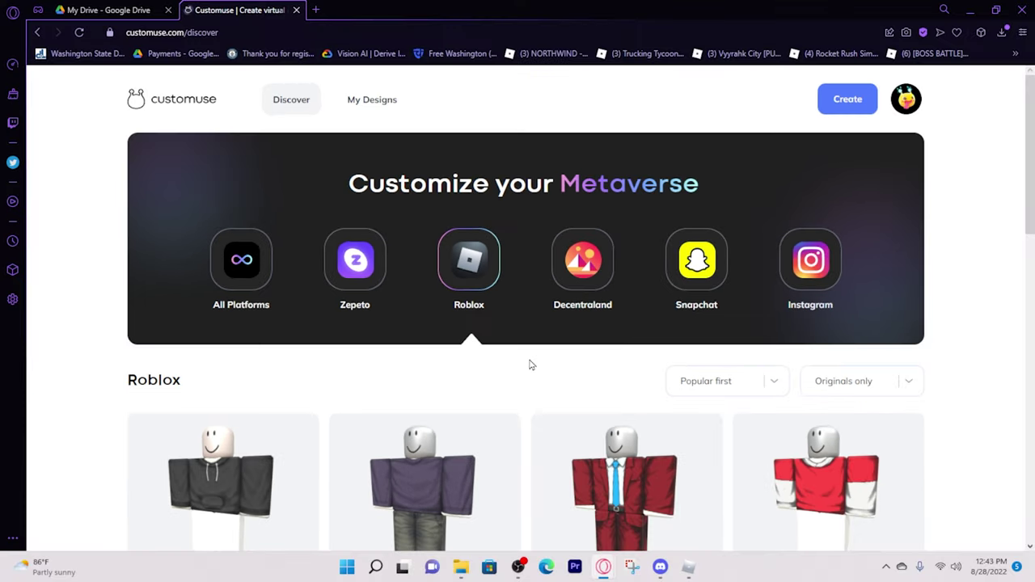
pyautogui.scroll(-2, 529, 363)
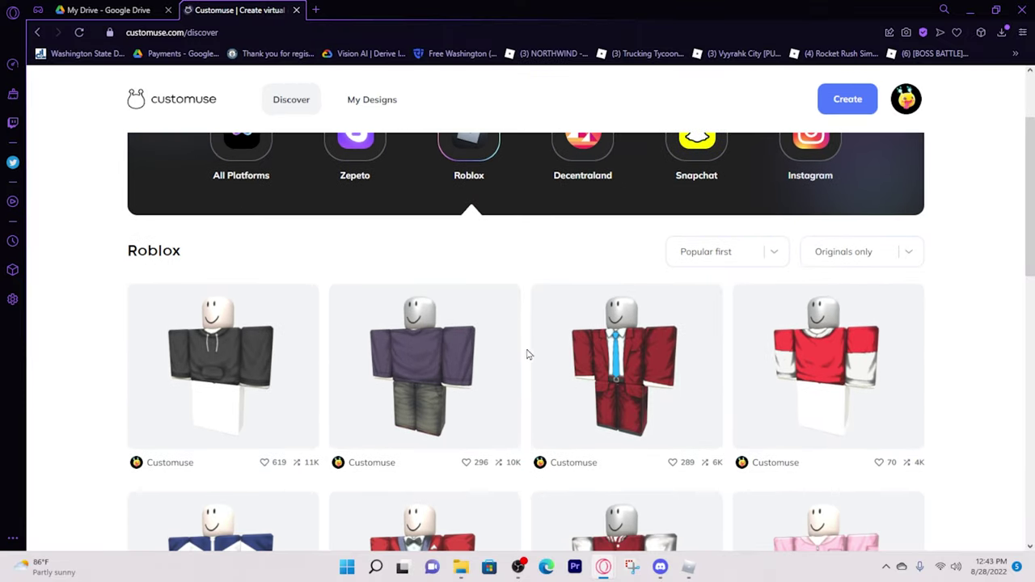